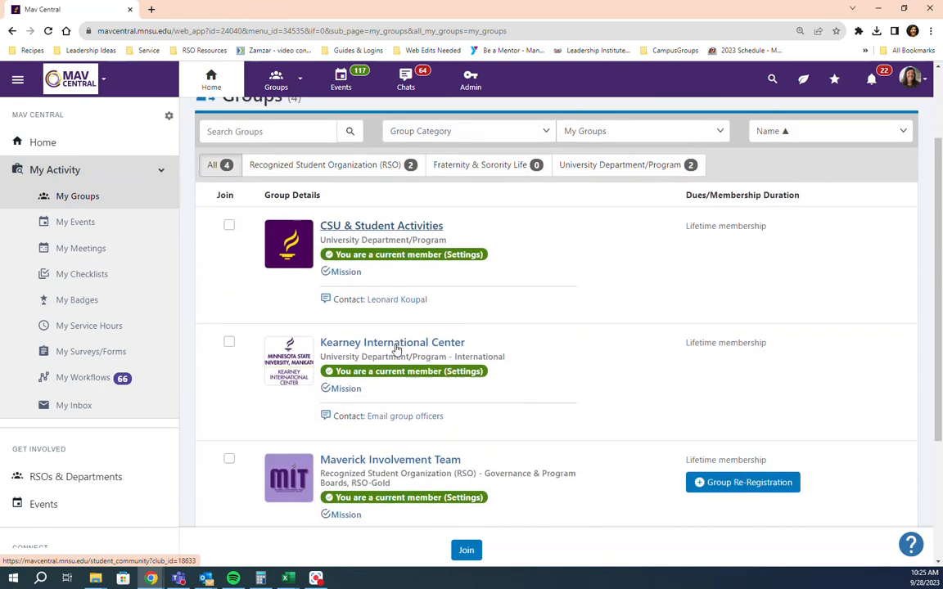
Open the Maverick Involvement Team group's management dashboard and go to its current members list.
click(417, 349)
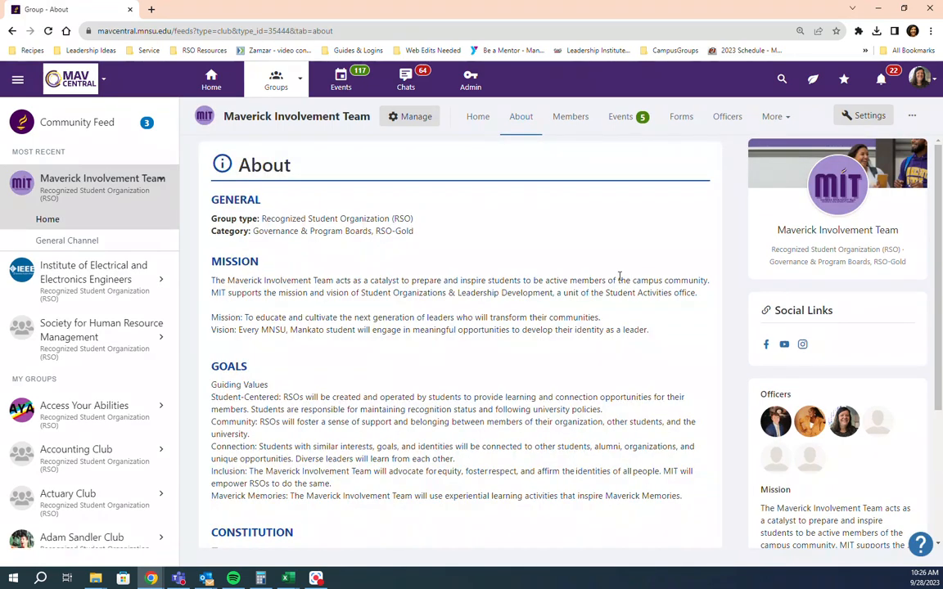
click(415, 119)
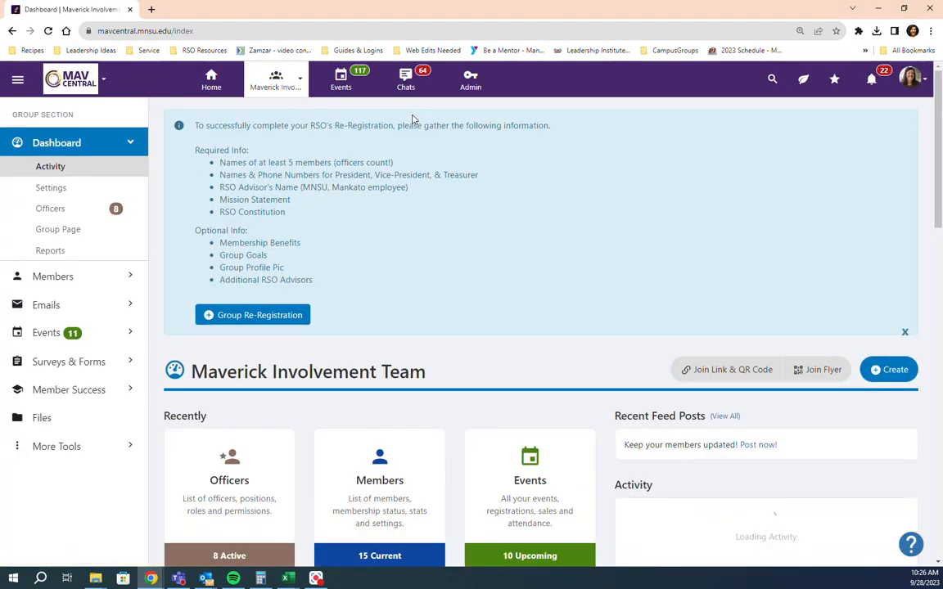
scroll(463, 180, down, 2)
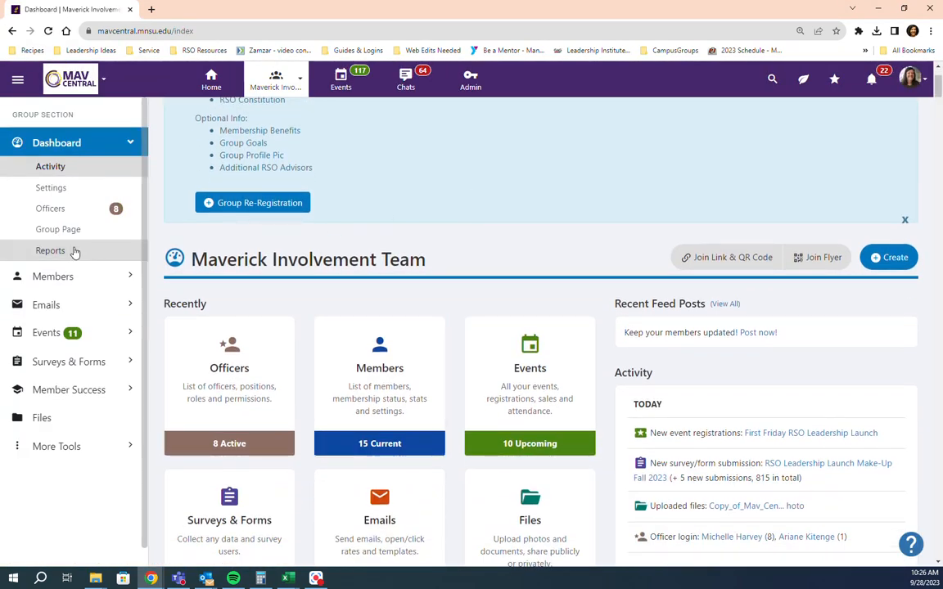
click(379, 379)
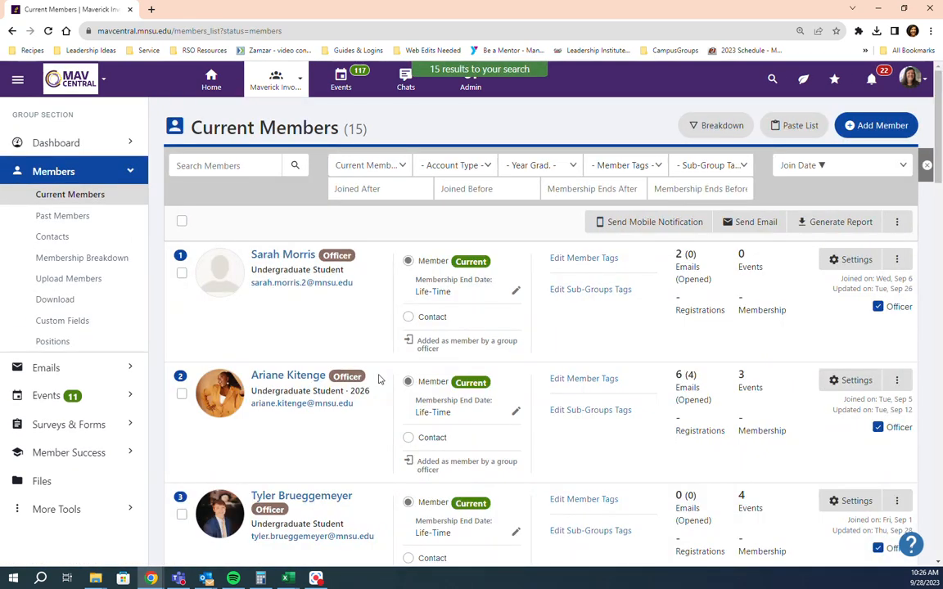
Filter the members list to Officers and review the officer setting of each listed member.
click(357, 158)
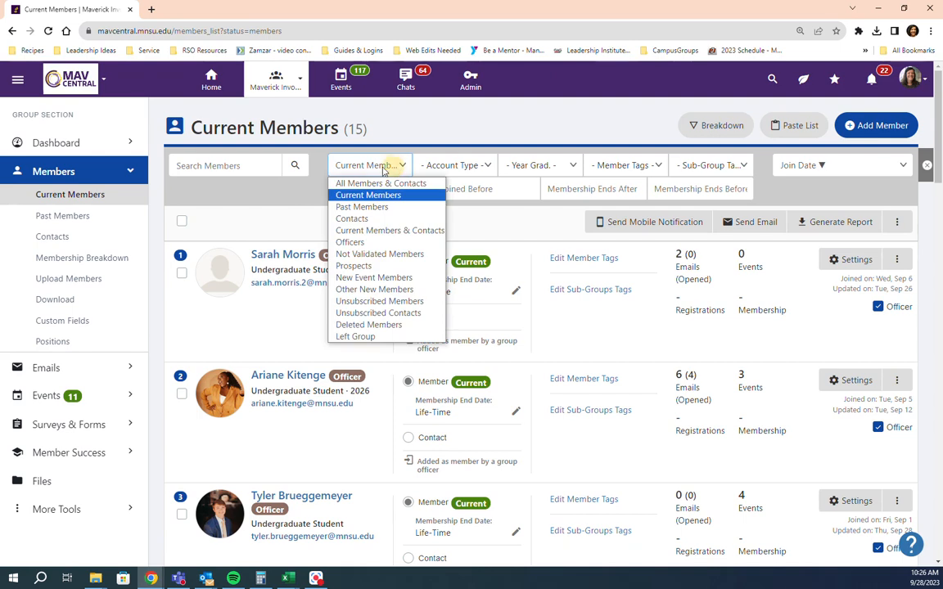
click(352, 243)
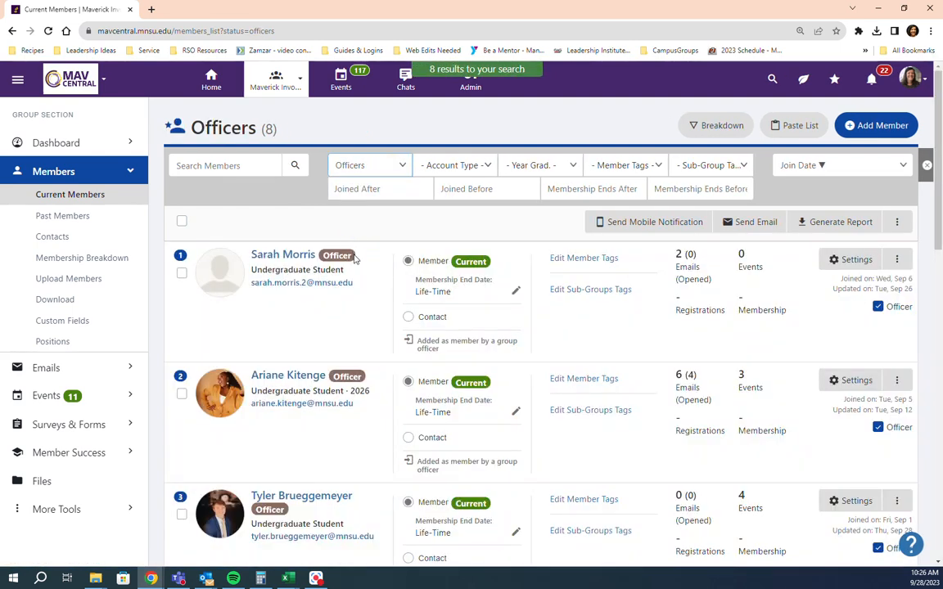
scroll(728, 331, down, 1)
scroll(728, 331, down, 6)
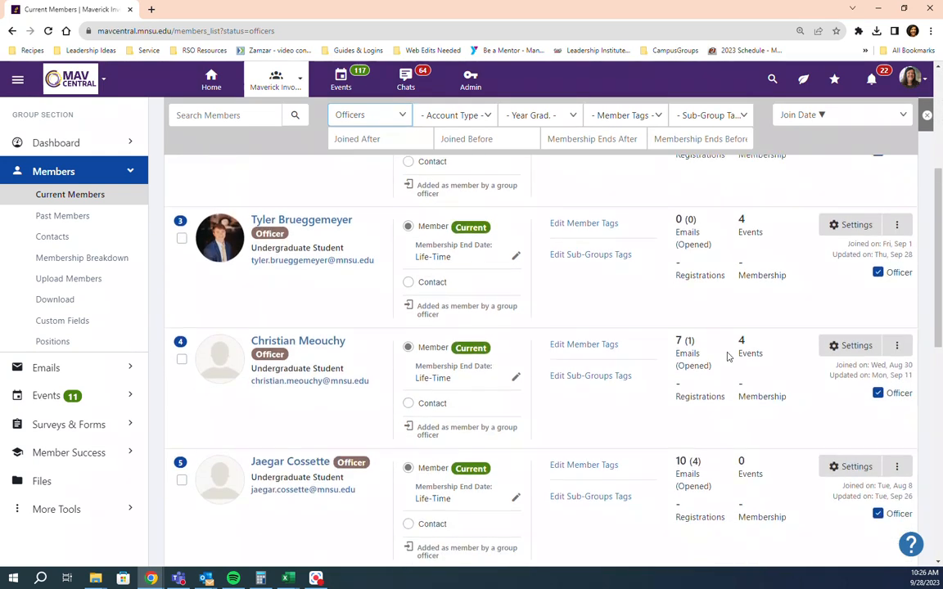
scroll(370, 462, down, 3)
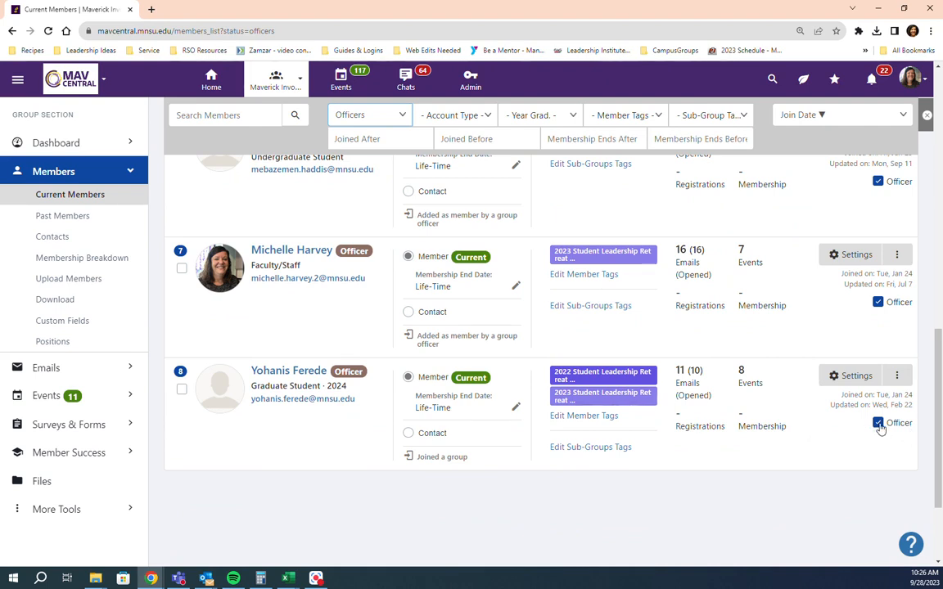
scroll(880, 425, up, 10)
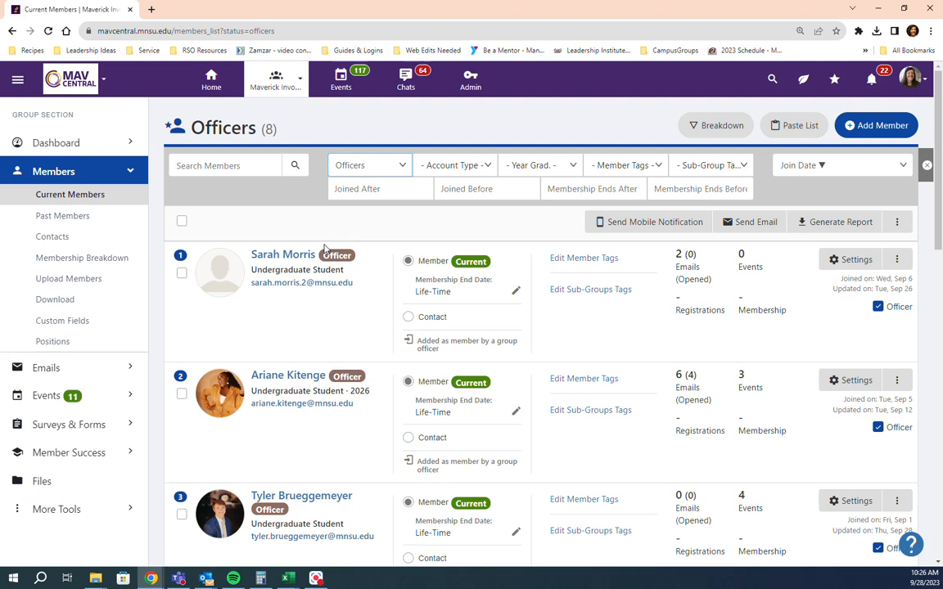
Open the group's officers list from the dashboard and choose RSO Advisor as the first officer's position.
click(65, 145)
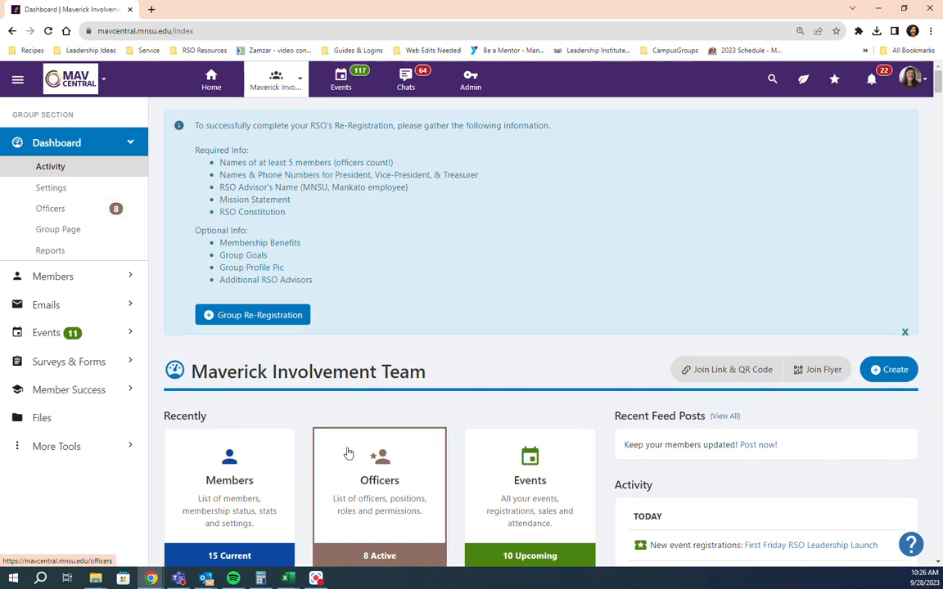
click(386, 481)
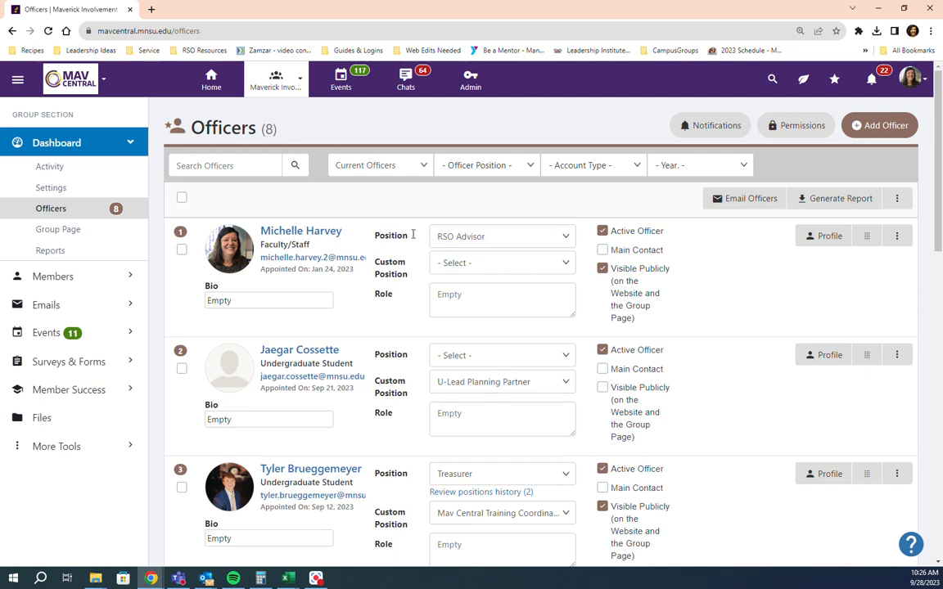
click(566, 237)
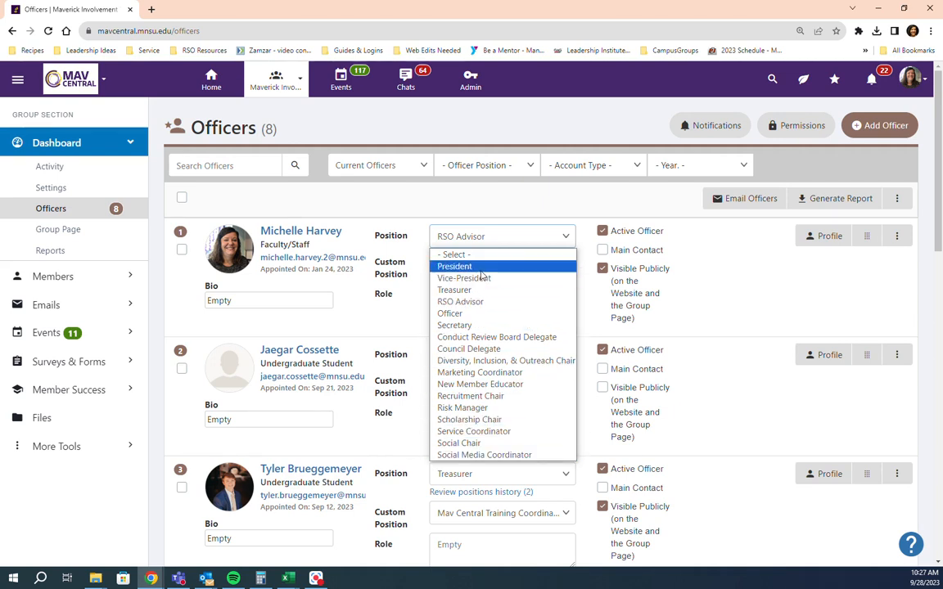
click(480, 302)
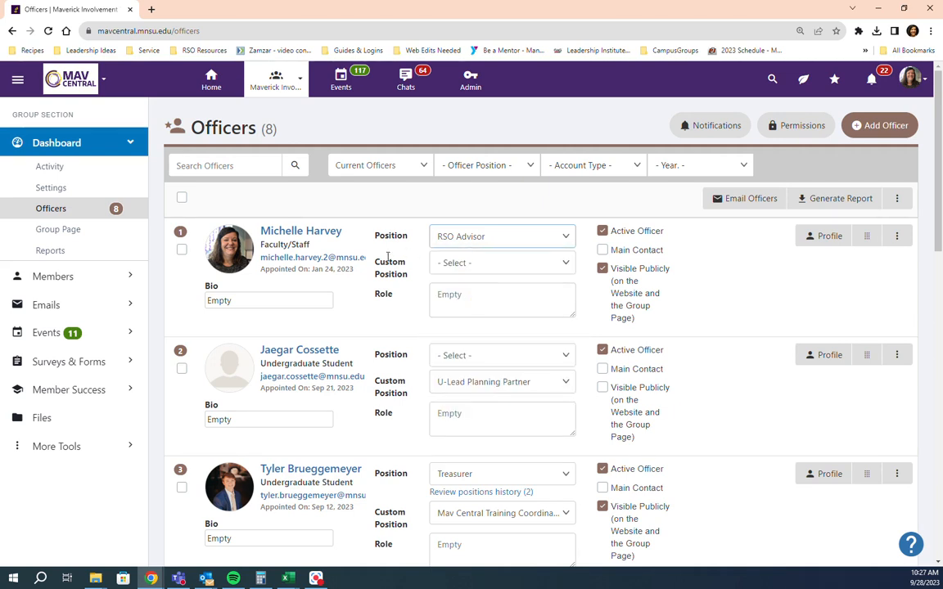
Examine the custom position options for the first officer and the positions assigned to every officer in the list.
click(455, 263)
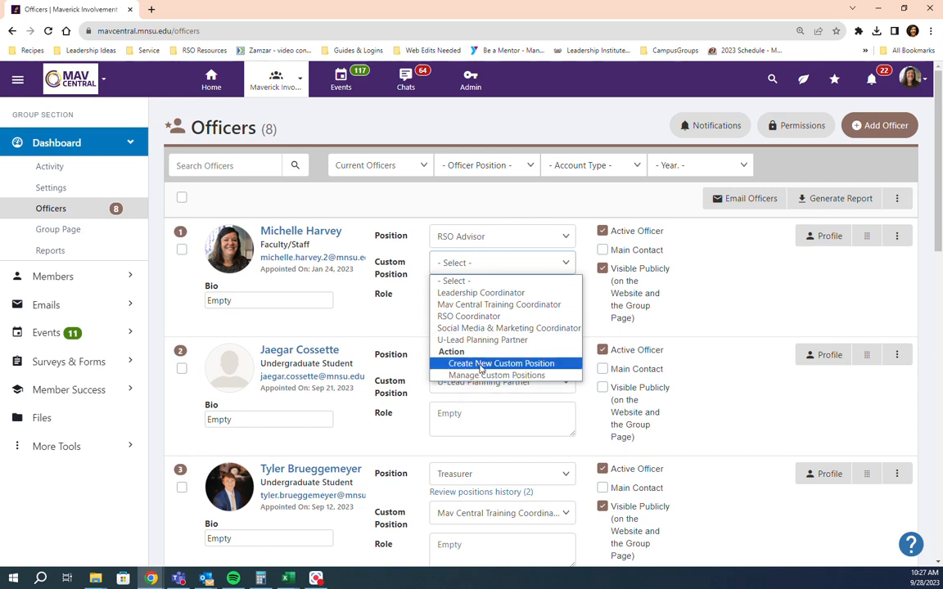
click(414, 273)
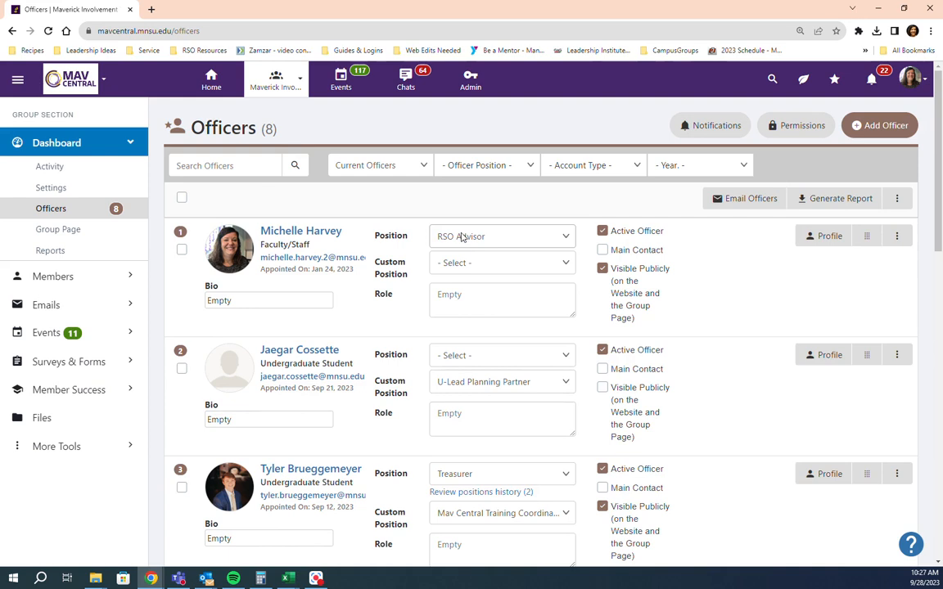
scroll(459, 238, down, 2)
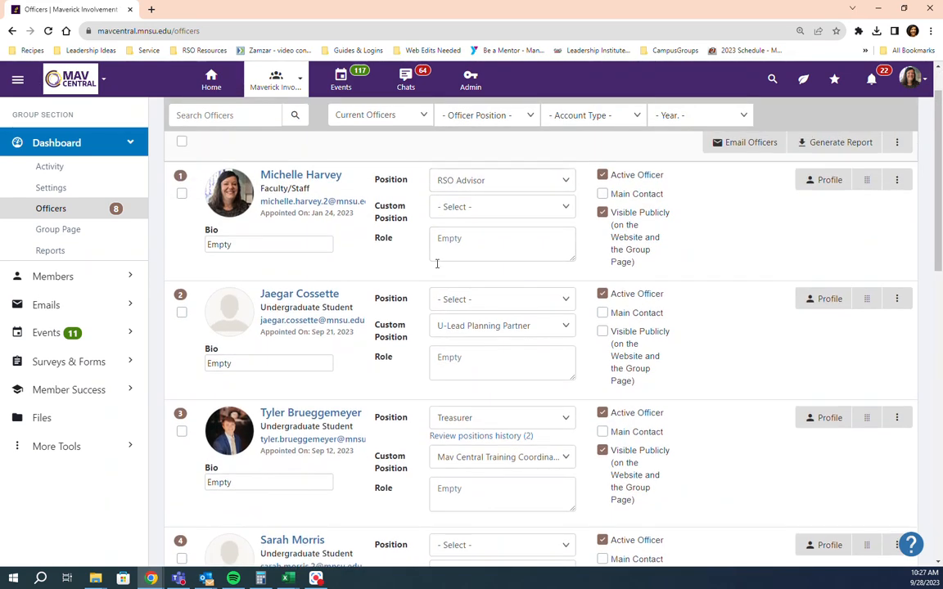
scroll(438, 261, down, 6)
scroll(460, 409, down, 4)
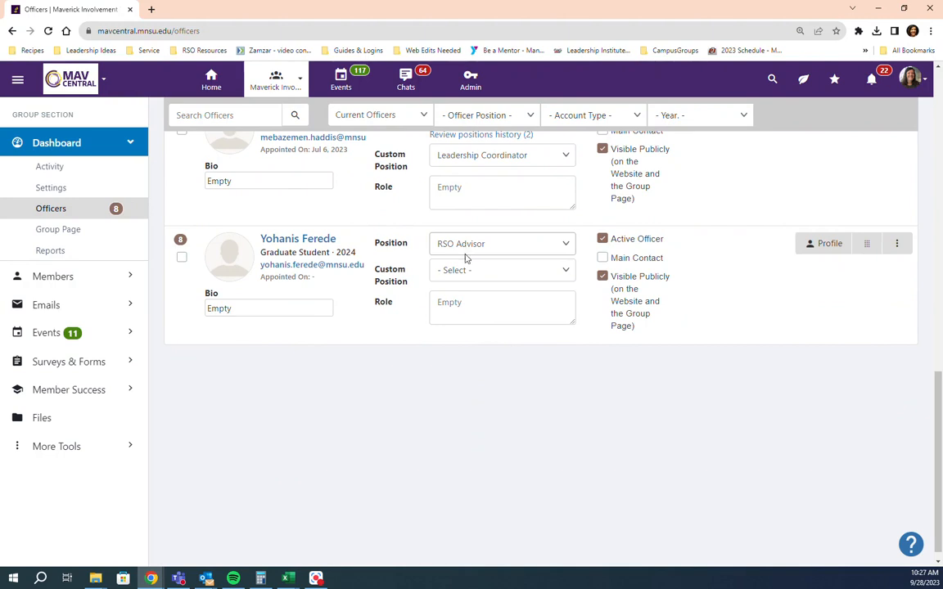
scroll(465, 258, up, 4)
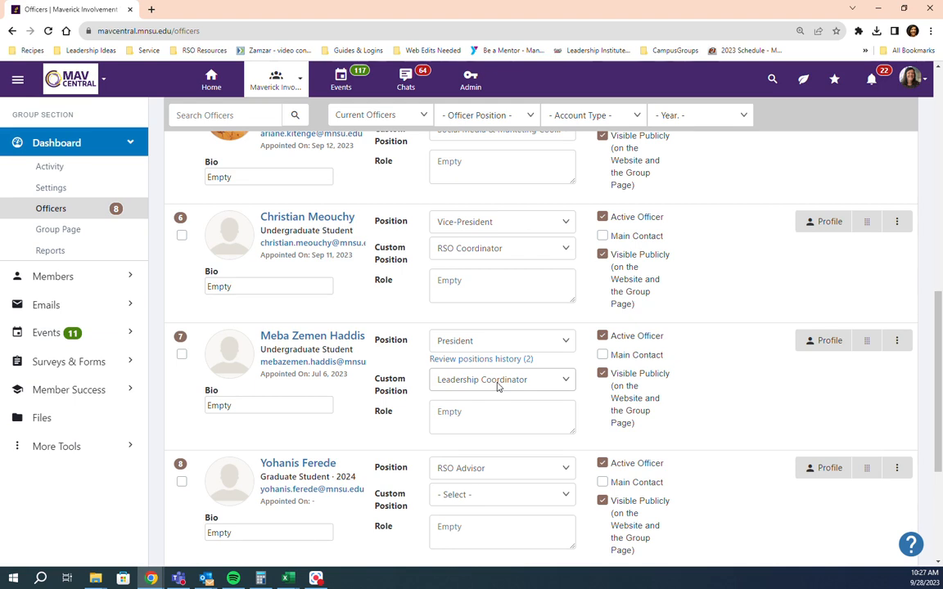
scroll(483, 328, up, 1)
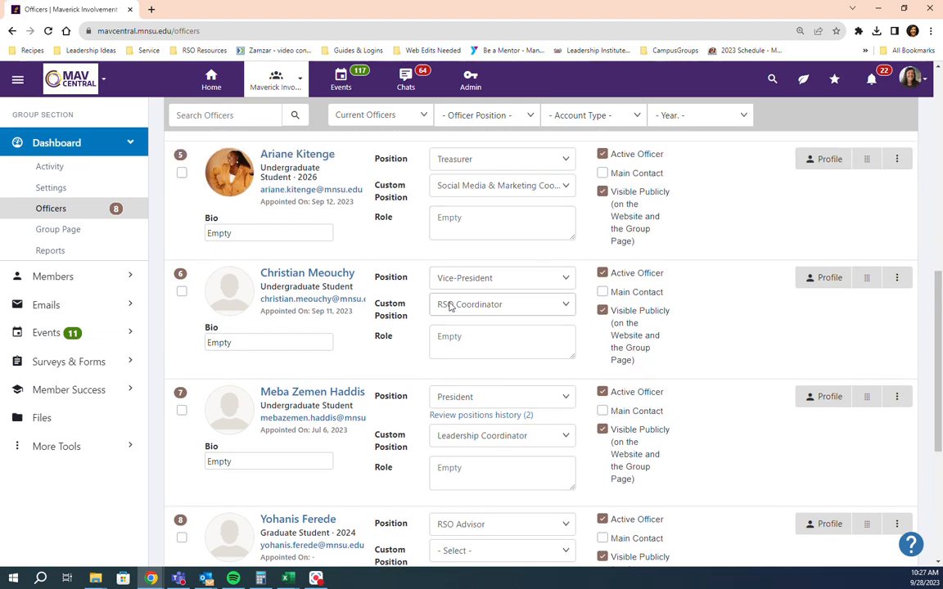
scroll(487, 309, up, 4)
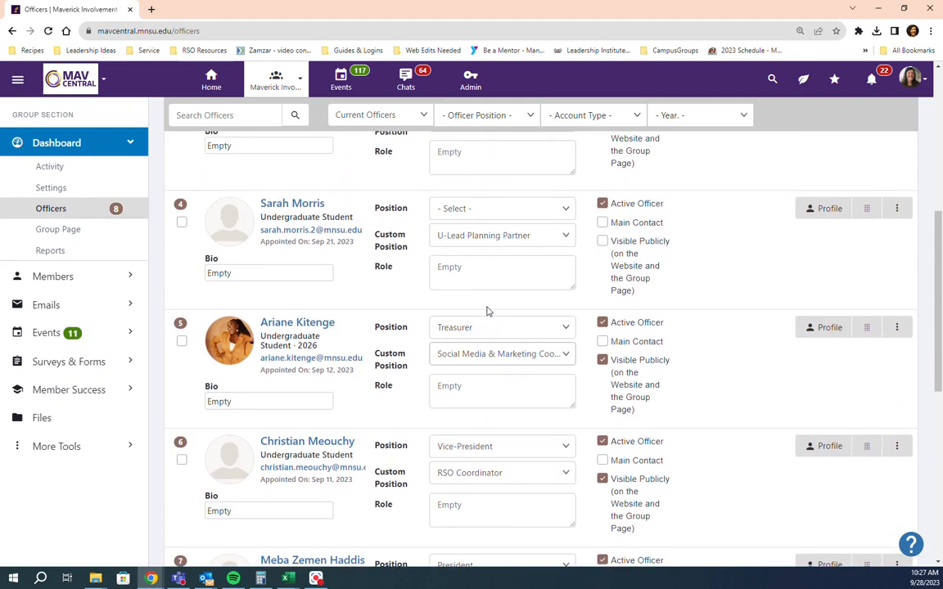
scroll(487, 311, up, 1)
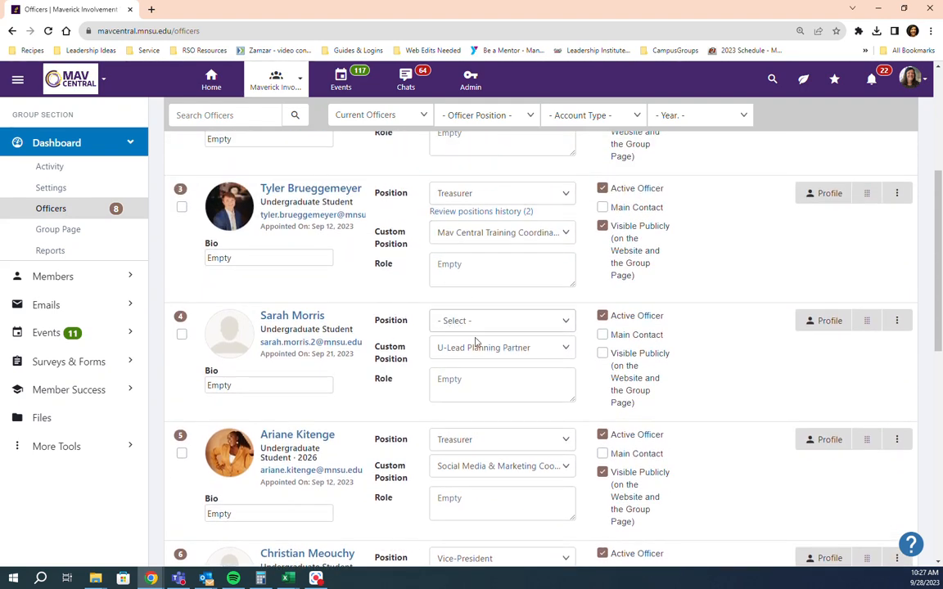
scroll(470, 327, up, 1)
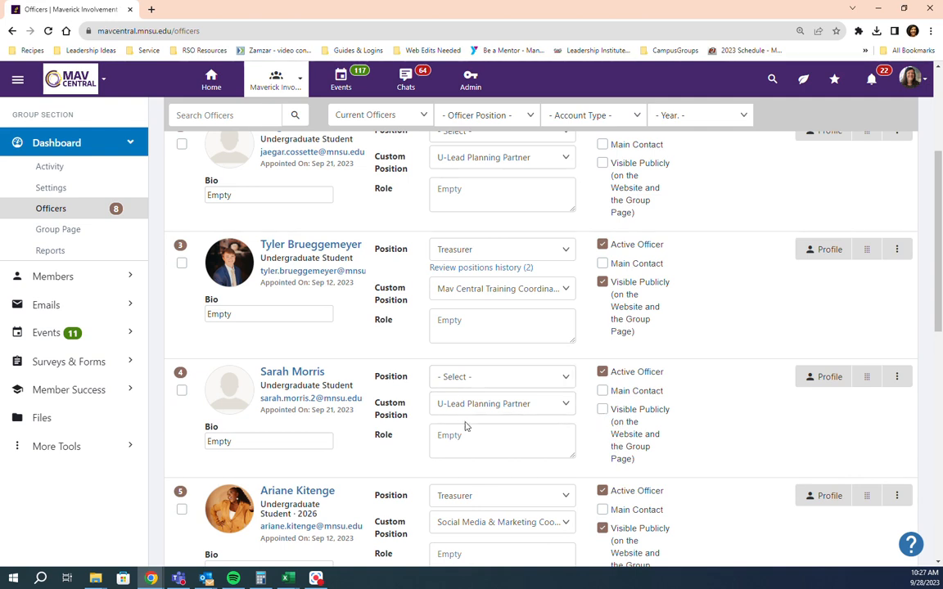
scroll(564, 391, up, 3)
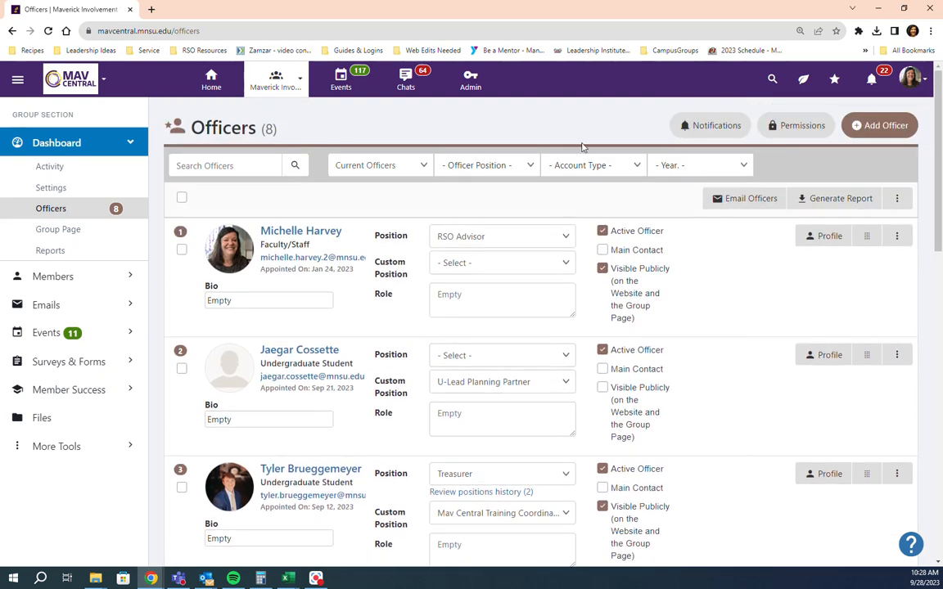
Open the officer permissions table and remove the Manage Money permission from the eighth officer.
click(798, 127)
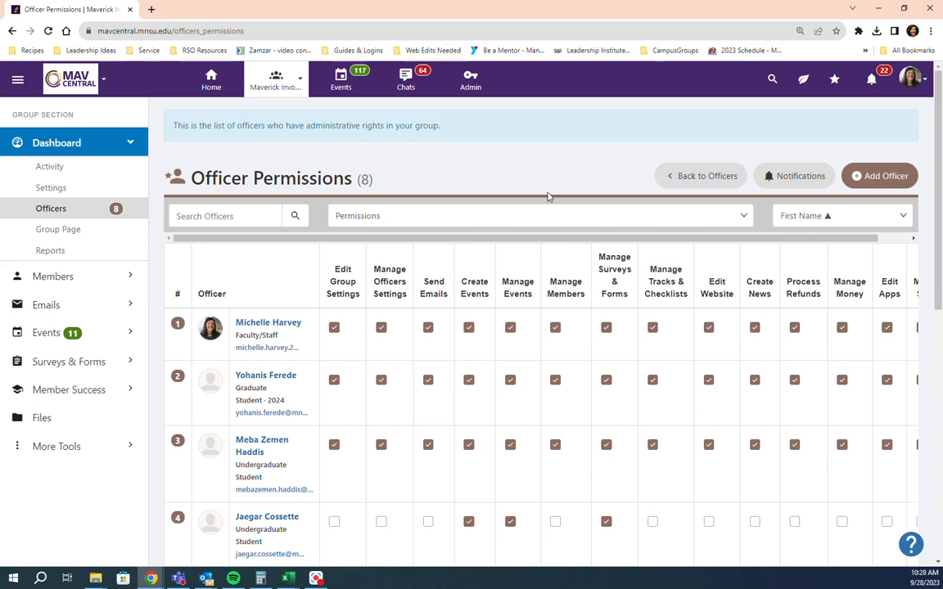
scroll(549, 195, down, 3)
scroll(536, 331, up, 2)
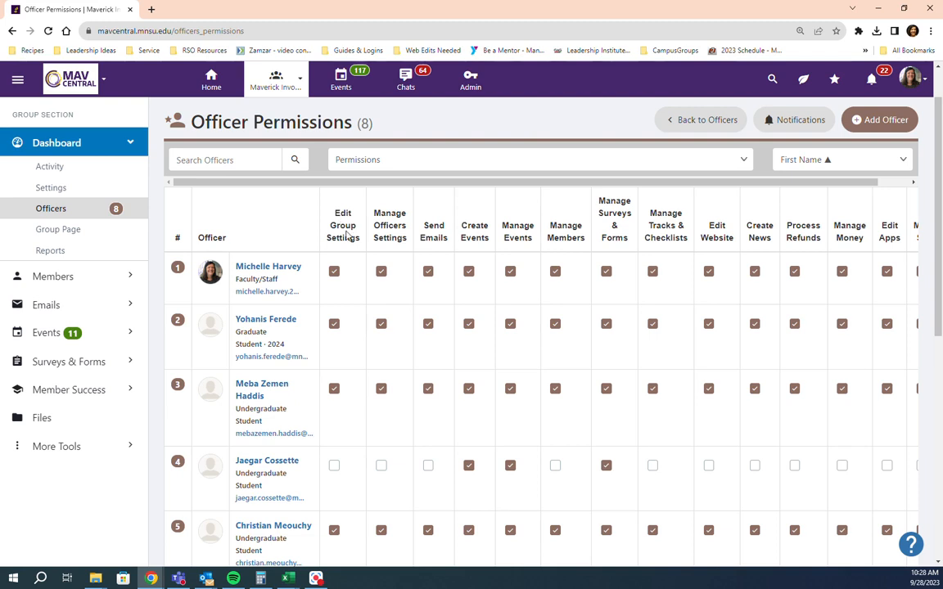
scroll(415, 286, down, 2)
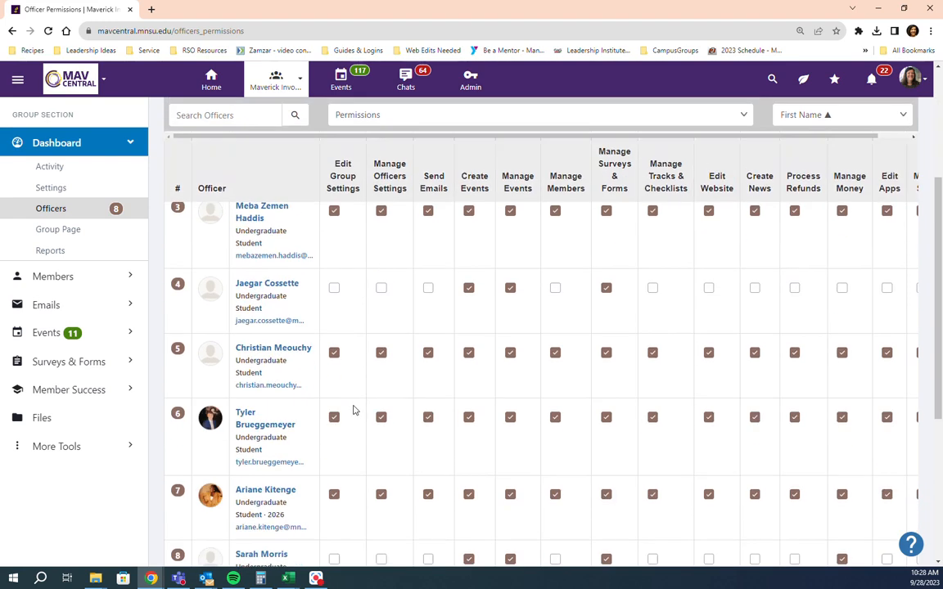
scroll(295, 428, down, 2)
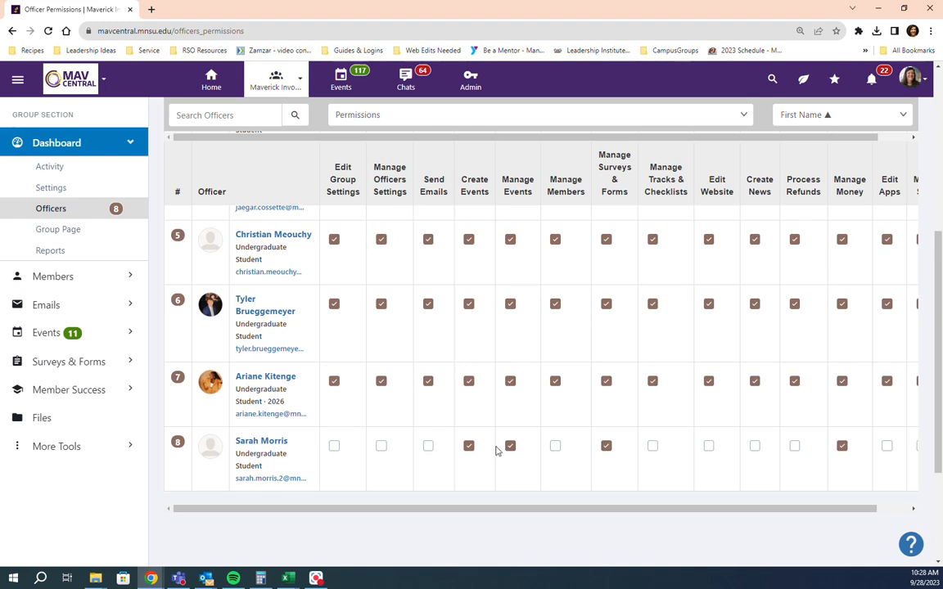
click(841, 446)
scroll(865, 395, up, 5)
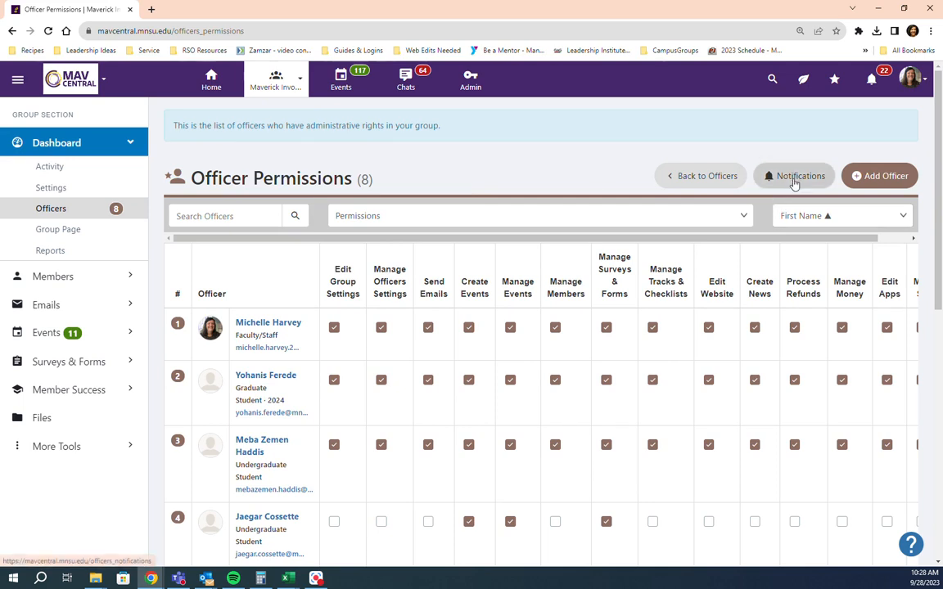
Start adding an officer by looking up the person's first name and selecting the second suggestion, a Faculty/Staff user.
click(883, 179)
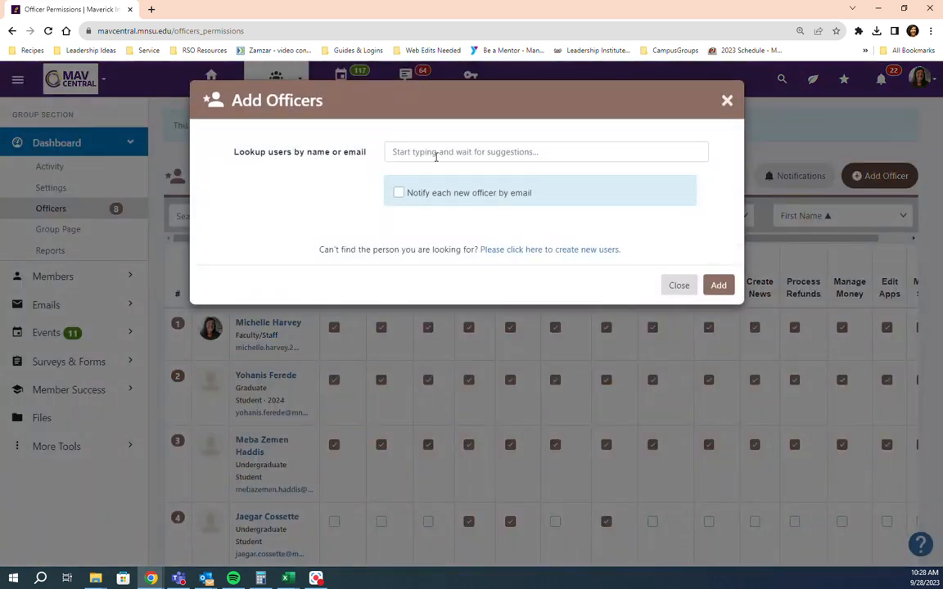
click(429, 152)
text(SARAH)
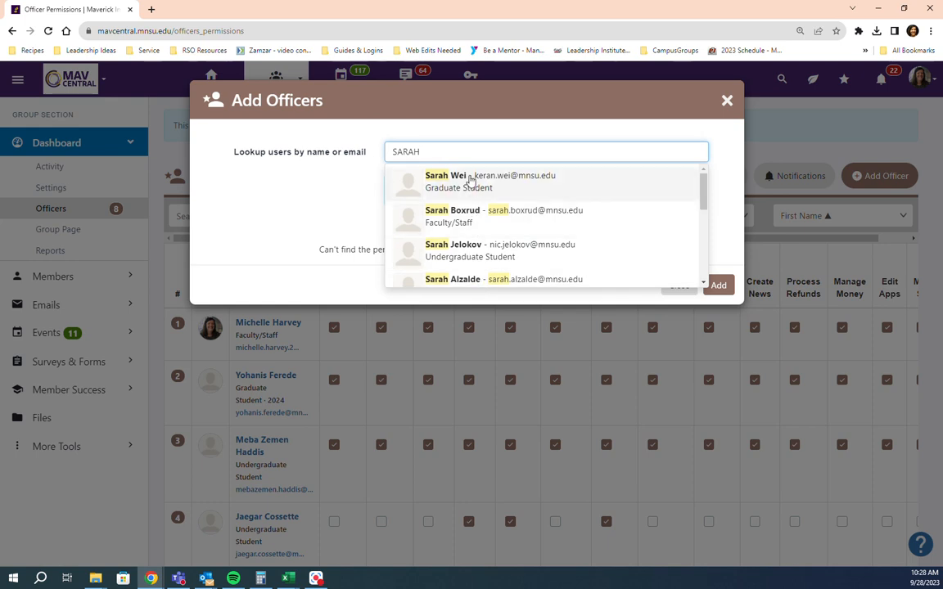
click(457, 228)
click(313, 198)
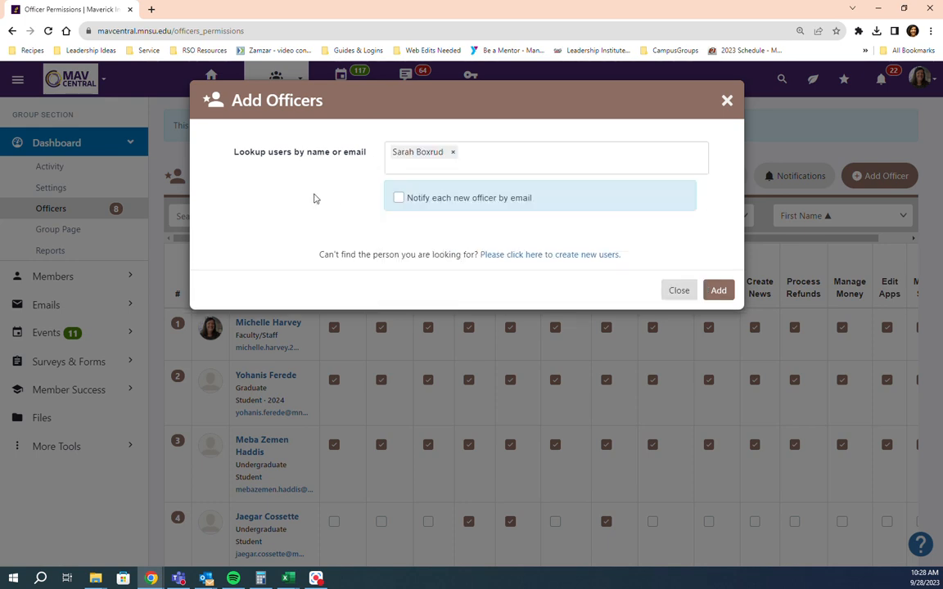